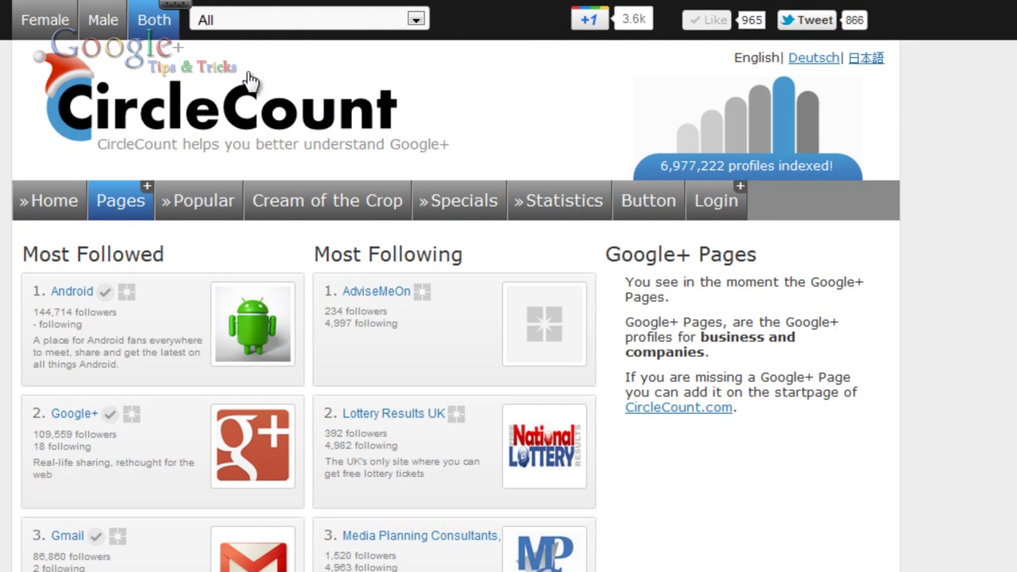
- Log in to CircleCount with Google, allow access, and view the Your Pages instructions for adding Google+ Pages
click(715, 216)
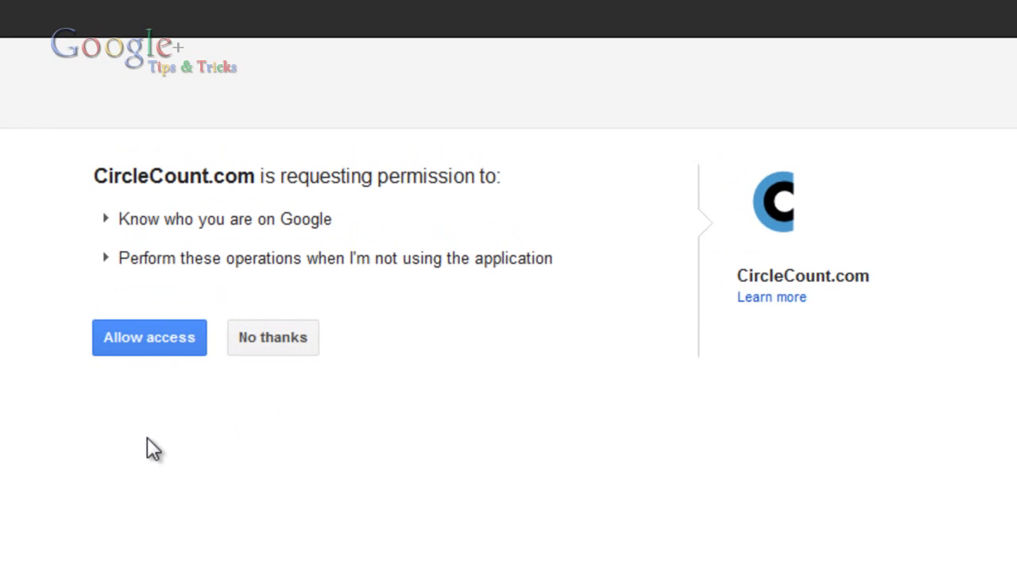
click(135, 367)
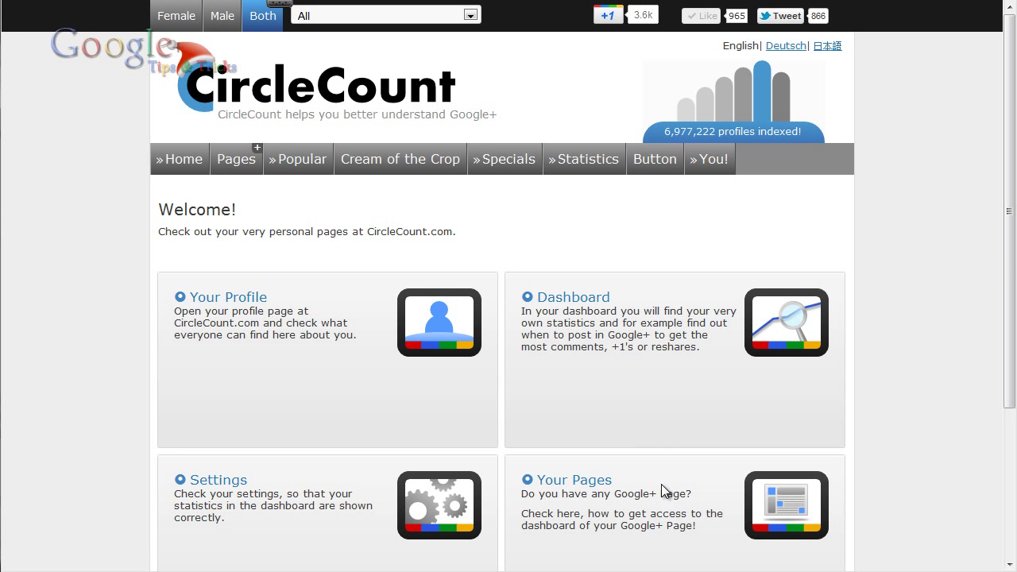
scroll(661, 484, down, 3)
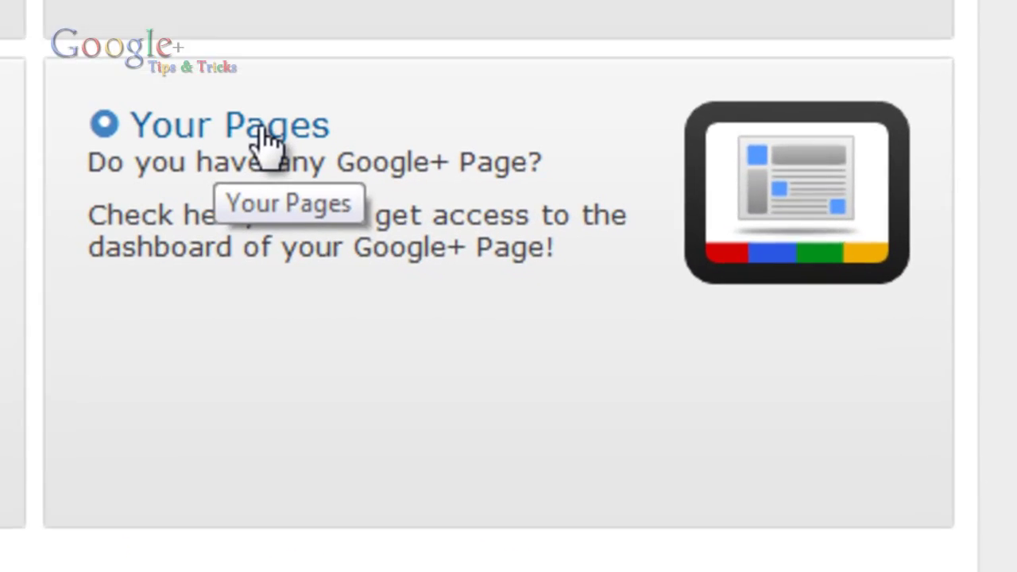
click(267, 141)
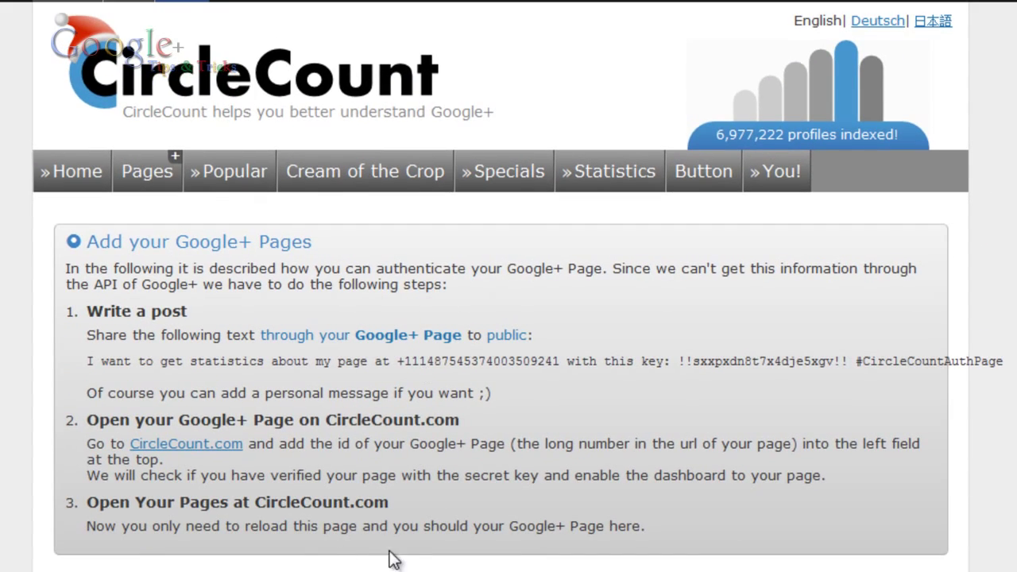
scroll(508, 357, down, 2)
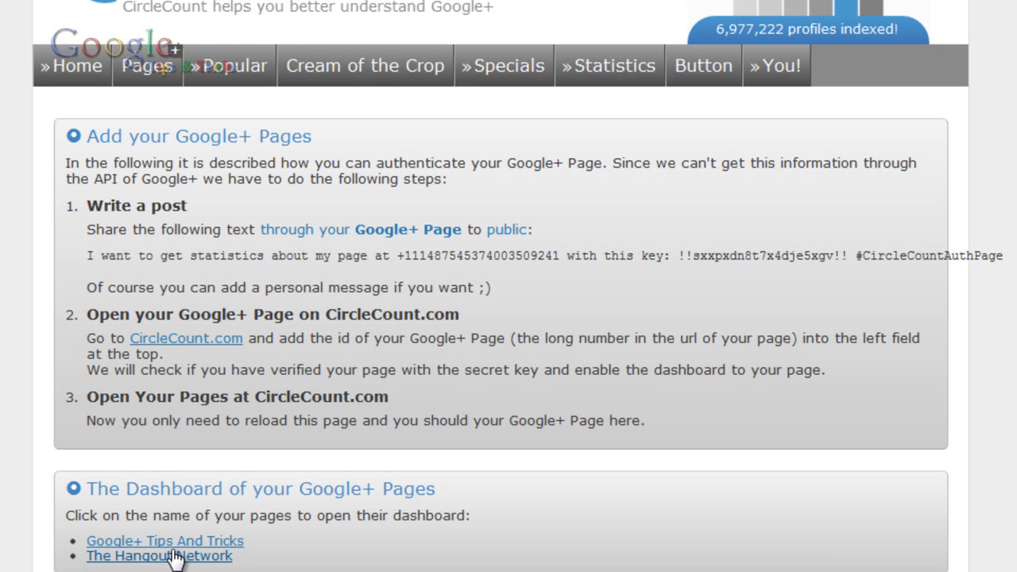
scroll(567, 471, up, 2)
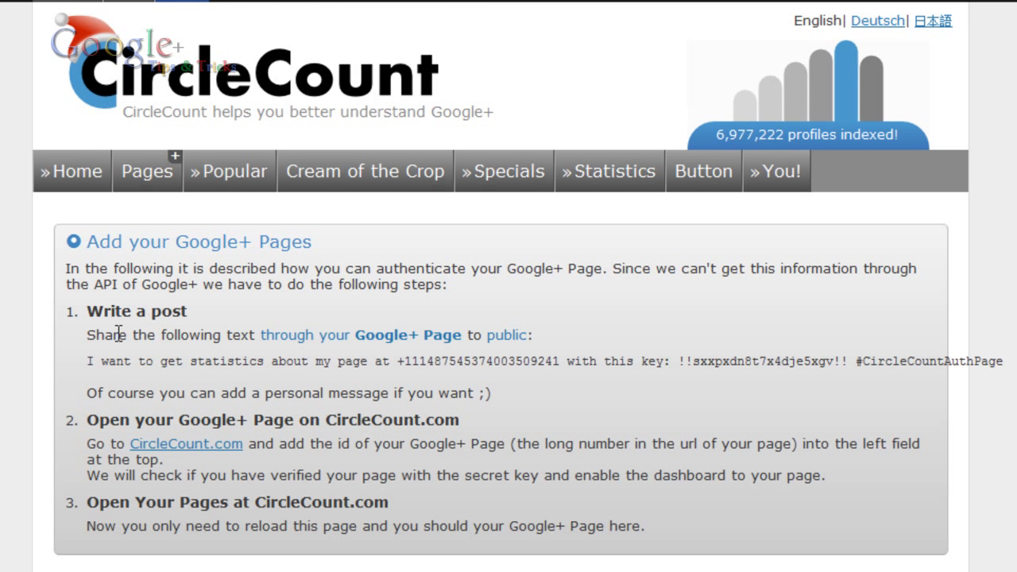
- Copy the 'I want to get statistics…' sentence containing the page ID and secret key
drag(89, 359, 1009, 361)
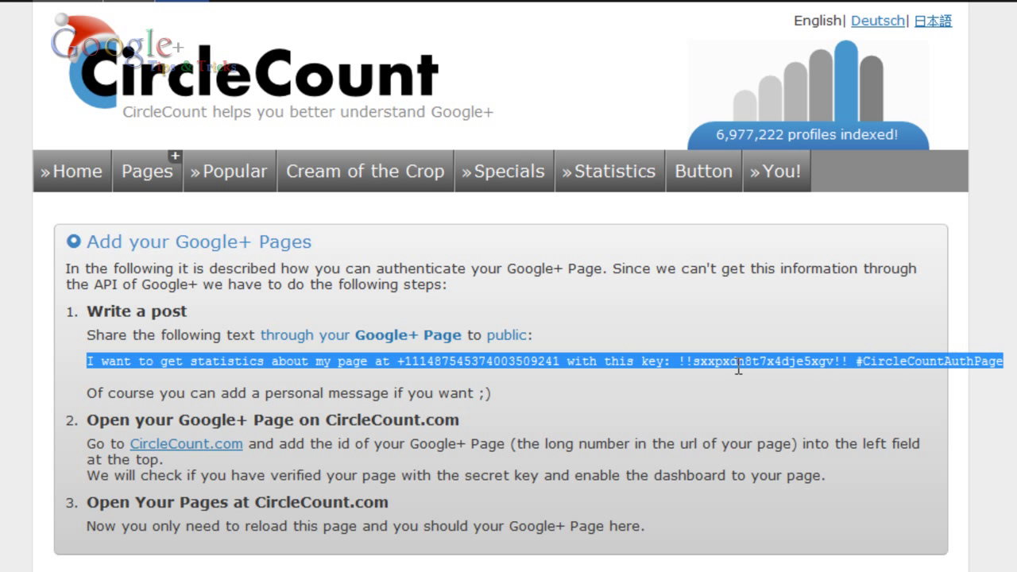
right_click(287, 363)
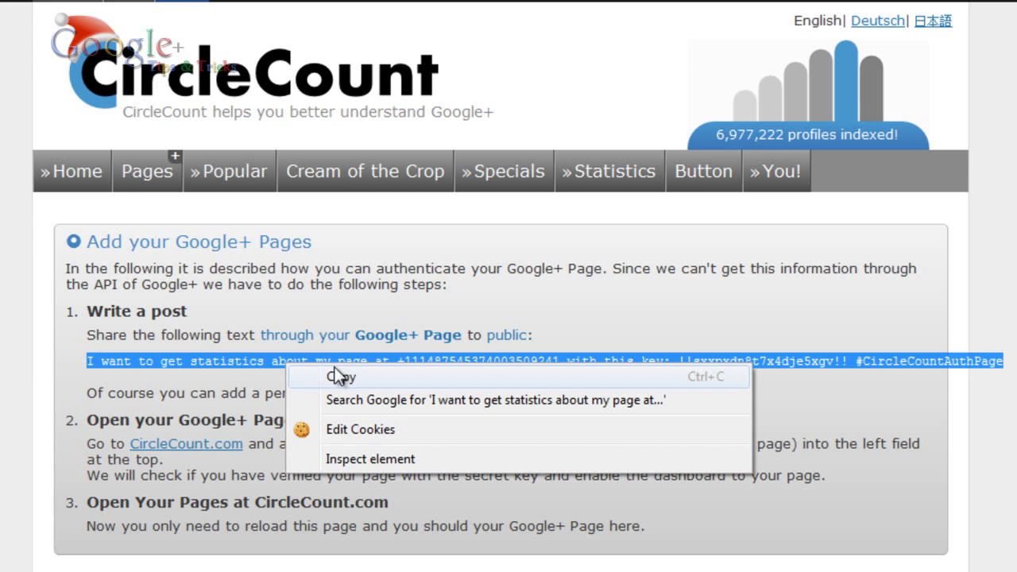
click(342, 376)
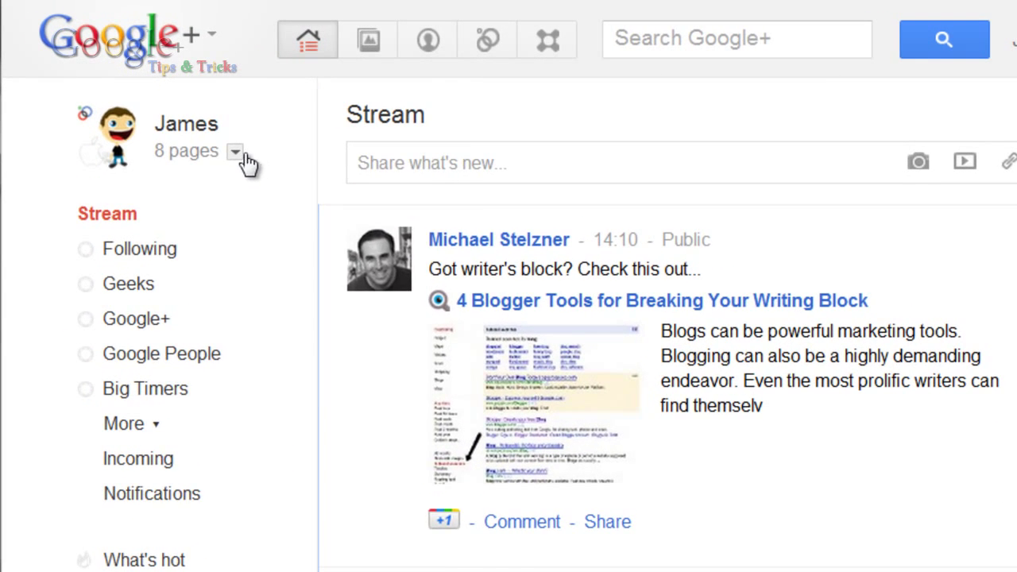
- Switch Google+ to act as the ReviewsFromTheShed page from the 8 pages list
click(246, 158)
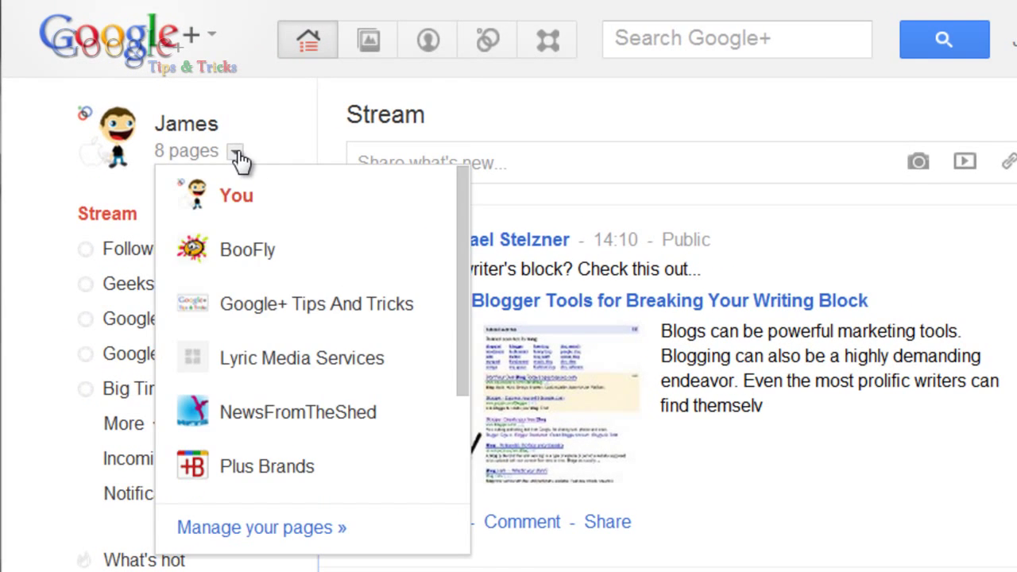
drag(454, 368, 456, 476)
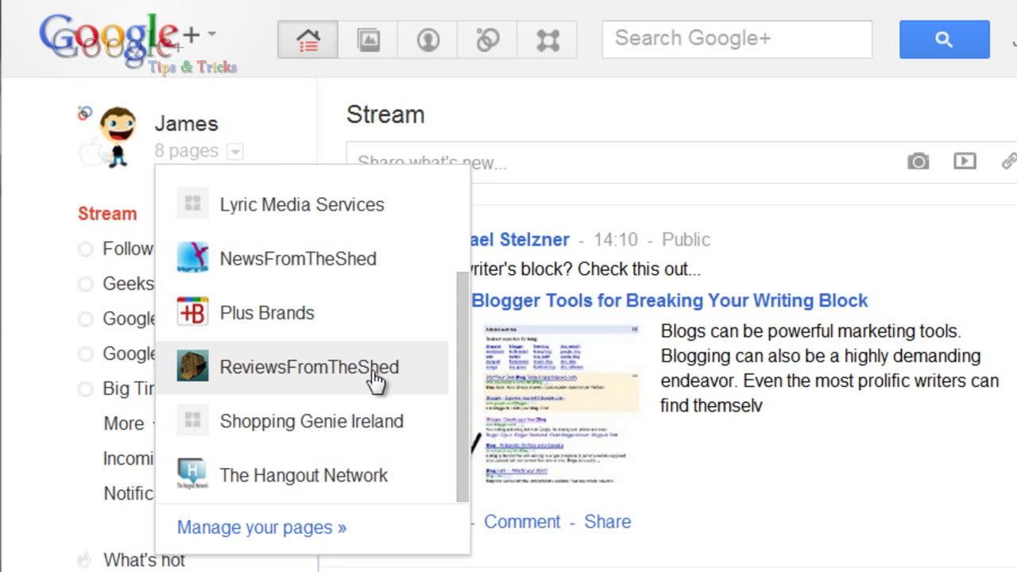
click(288, 373)
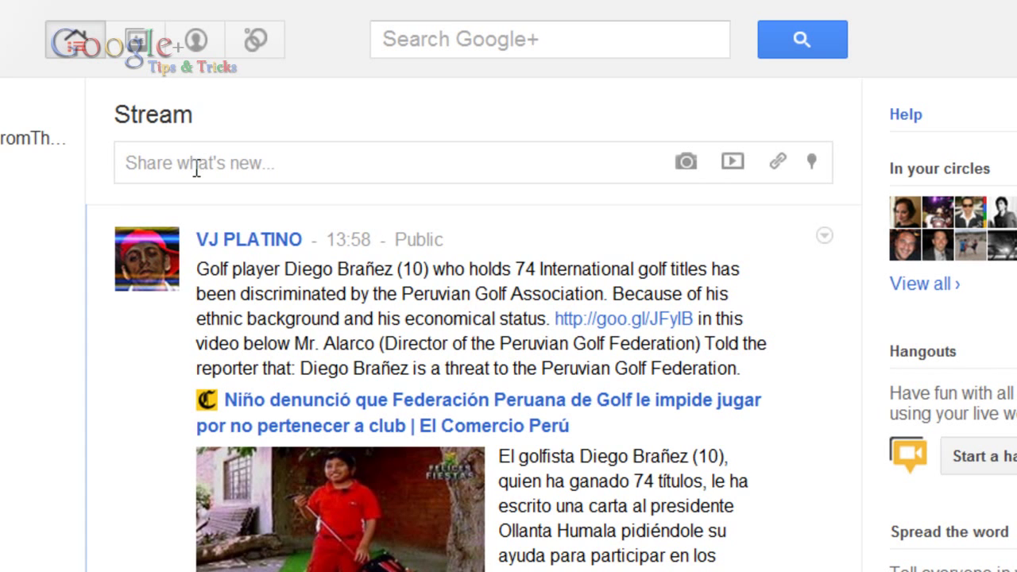
- Paste the verification sentence into a new post and share it publicly
click(196, 167)
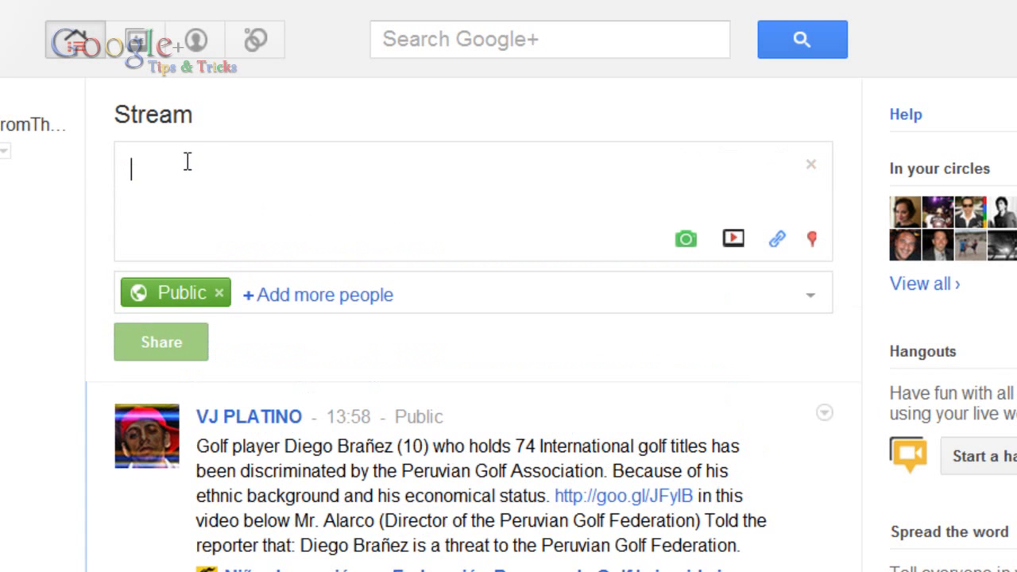
right_click(185, 165)
click(255, 284)
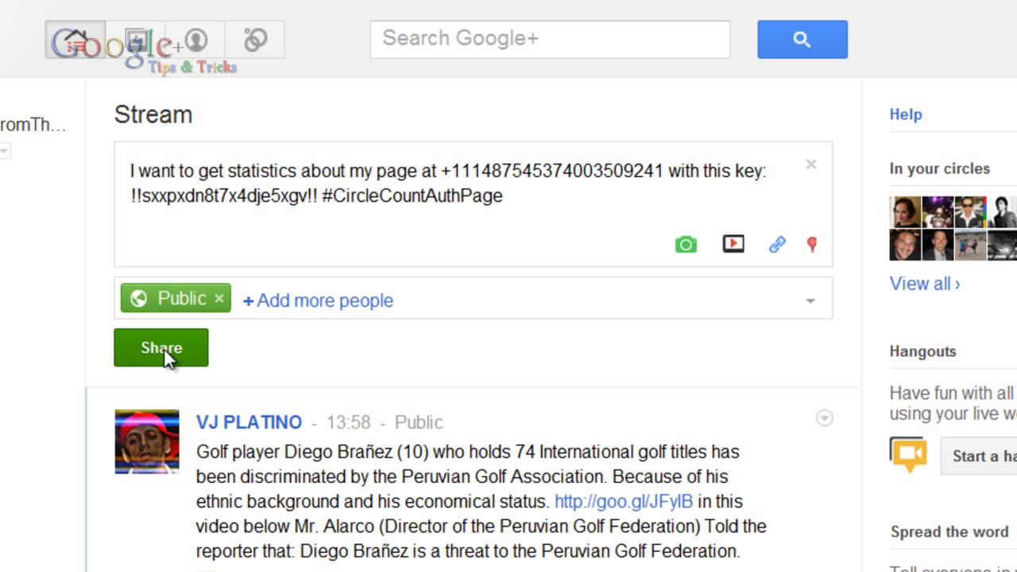
click(165, 349)
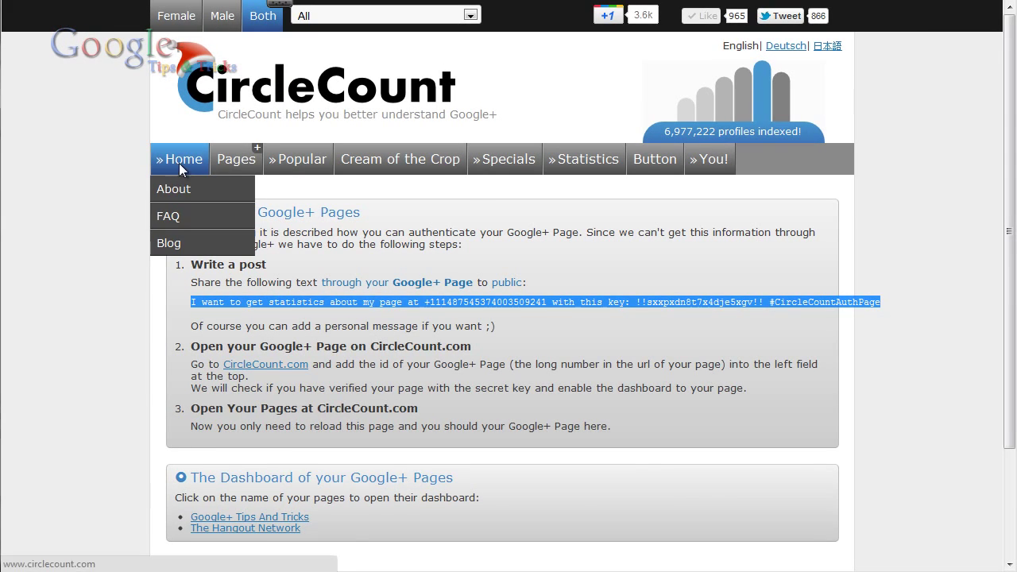
- Paste the ReviewsFromTheShed page ID into the home page's profile URL field and add it
click(179, 162)
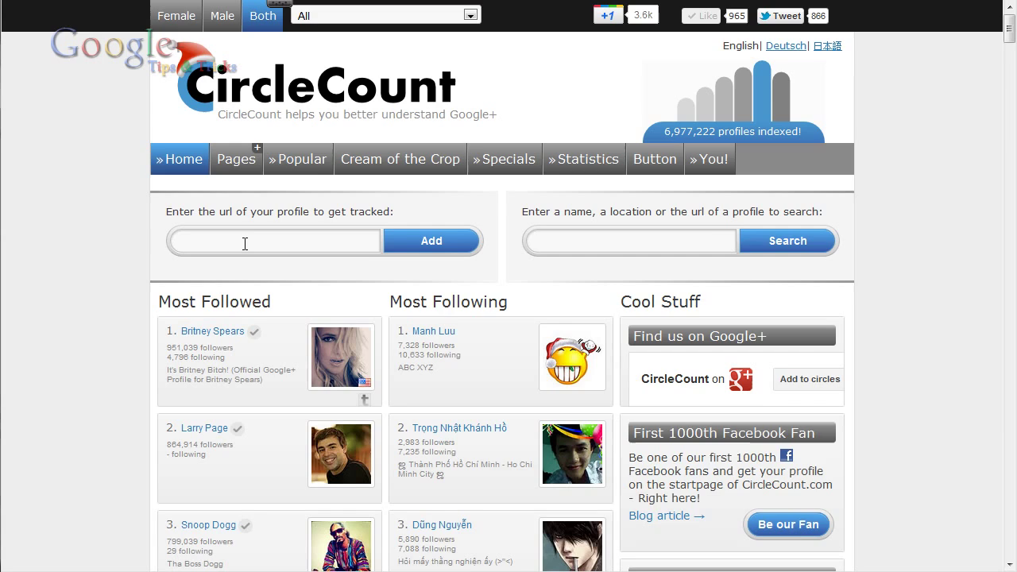
click(243, 243)
right_click(243, 243)
click(361, 420)
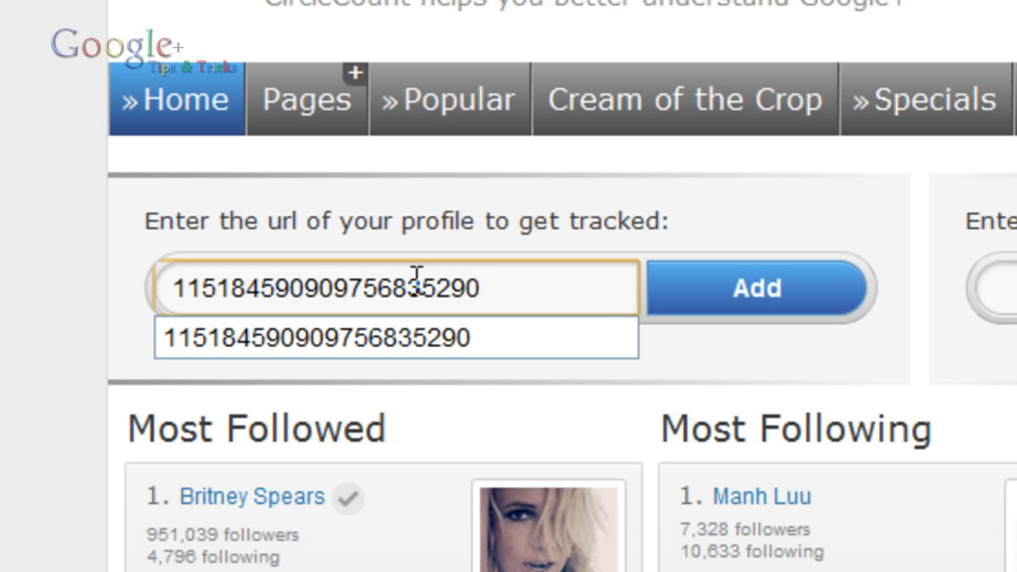
drag(511, 286, 183, 297)
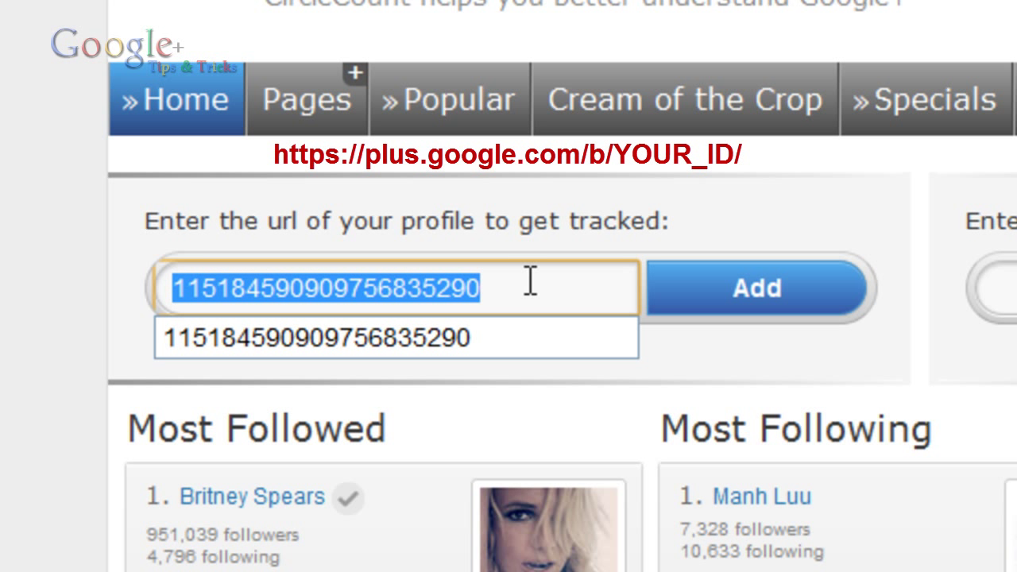
click(764, 295)
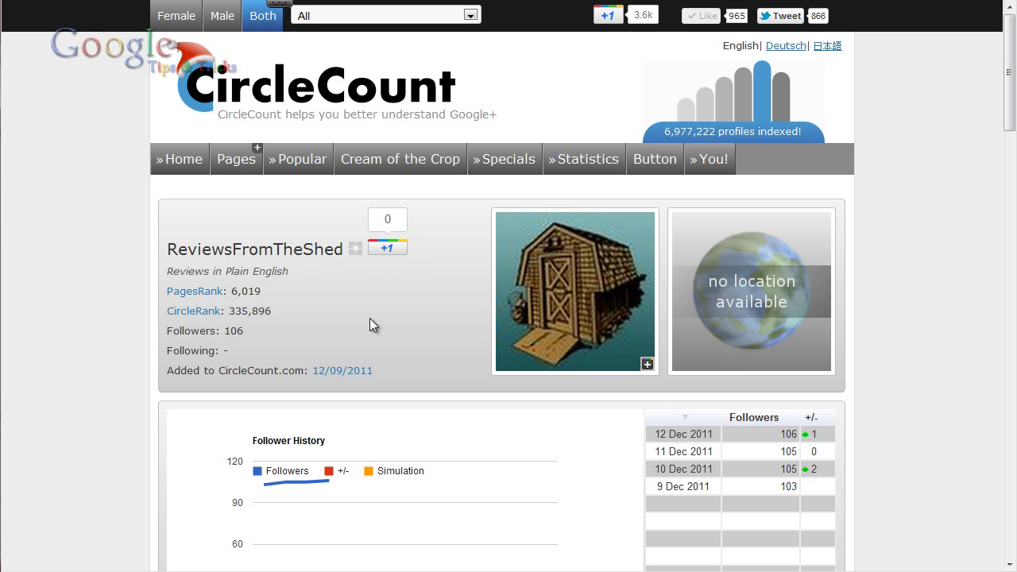
- +1 the ReviewsFromTheShed profile and find the verification post among its latest postings
click(383, 250)
scroll(409, 323, down, 5)
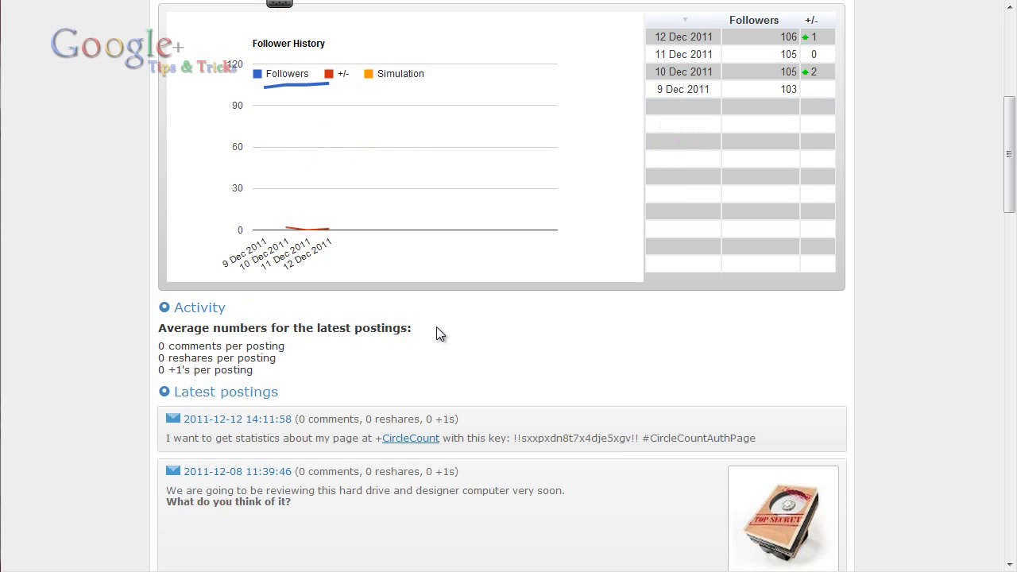
scroll(436, 328, down, 1)
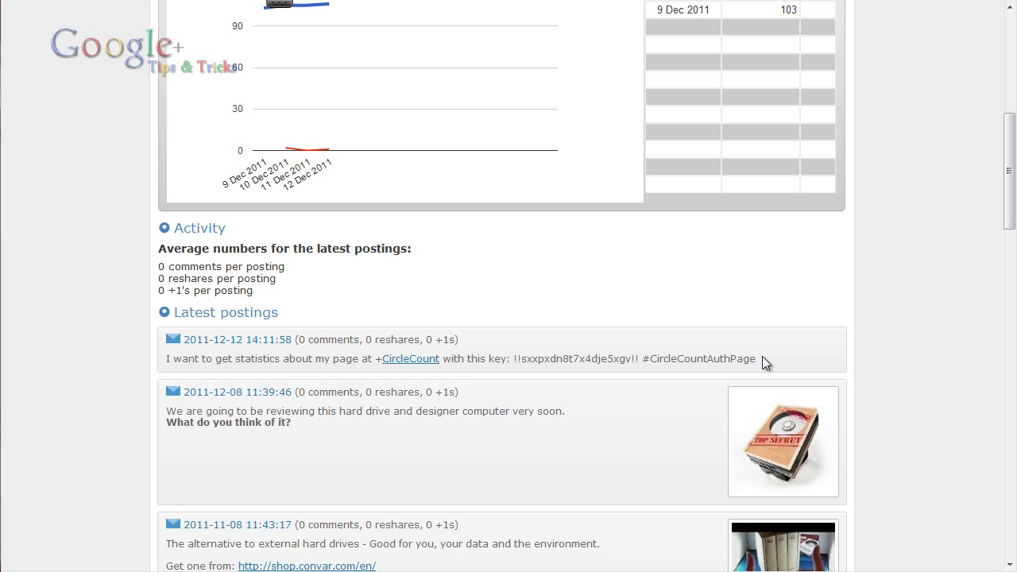
drag(762, 359, 148, 361)
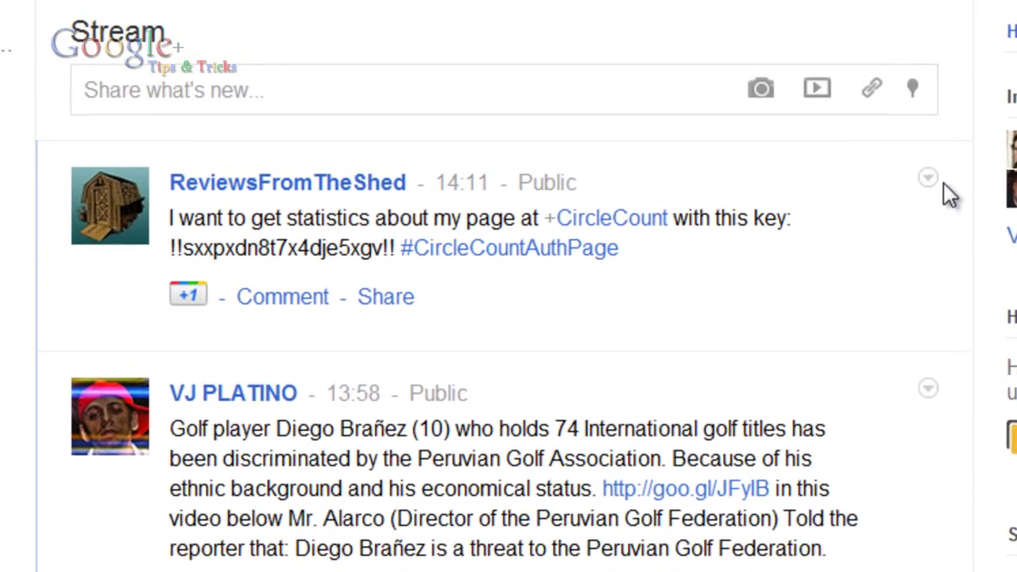
- Delete the verification post from Google+, confirming the permanent deletion
click(745, 166)
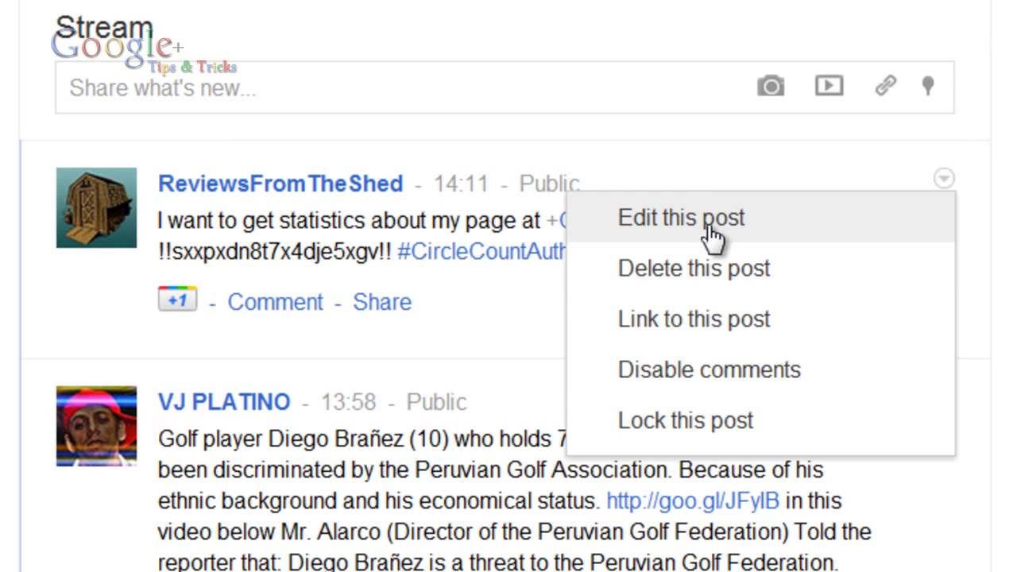
click(715, 270)
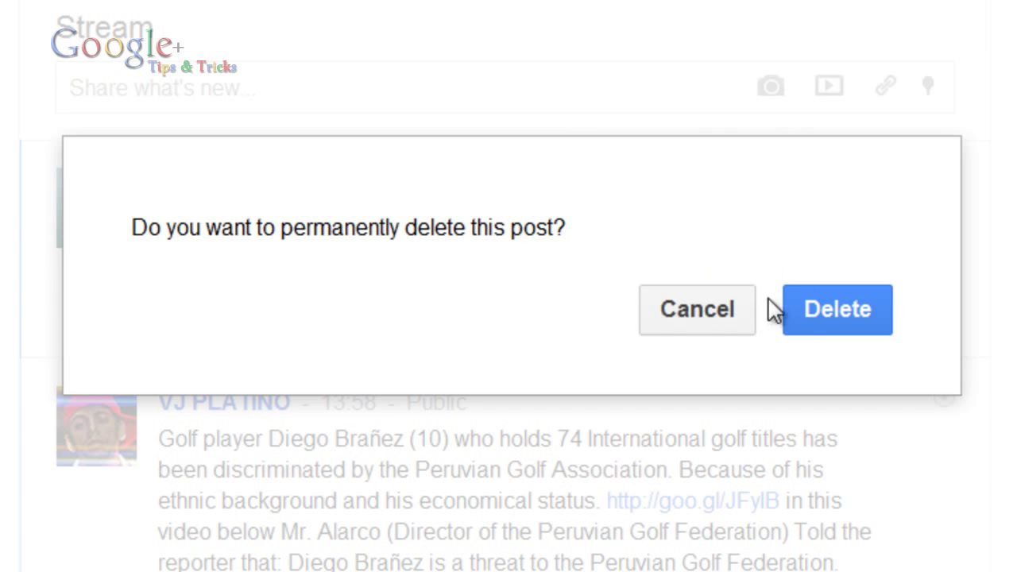
click(842, 313)
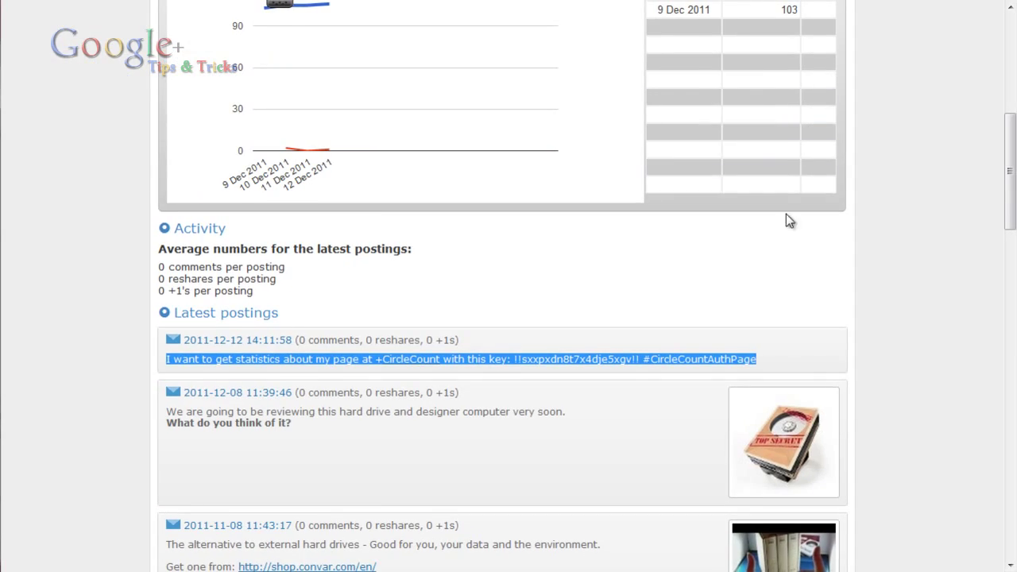
scroll(785, 218, up, 7)
- Reload Your Pages and view the ReviewsFromTheShed dashboard: stats for 9 posts, 106 followers
click(692, 189)
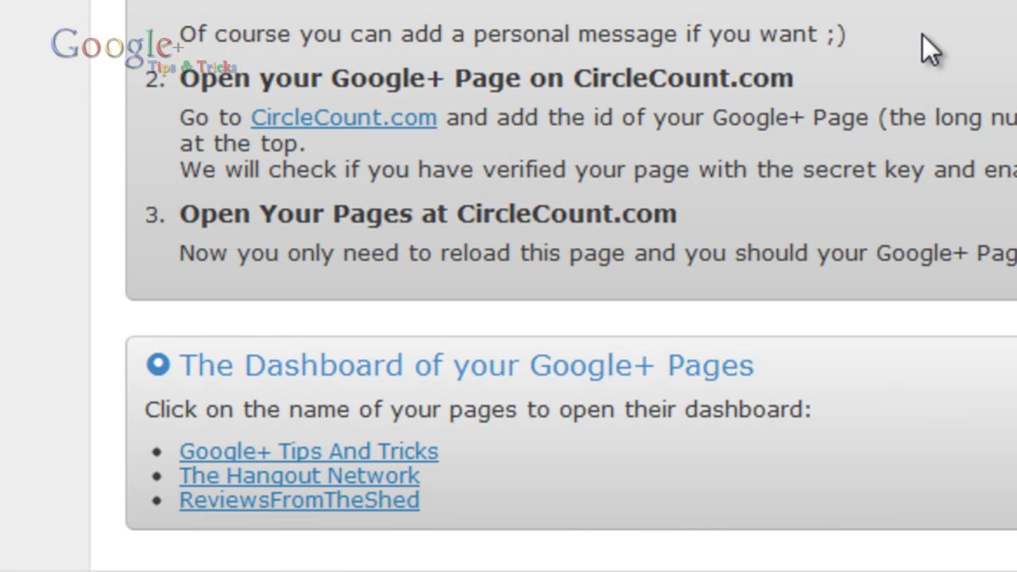
scroll(922, 35, down, 3)
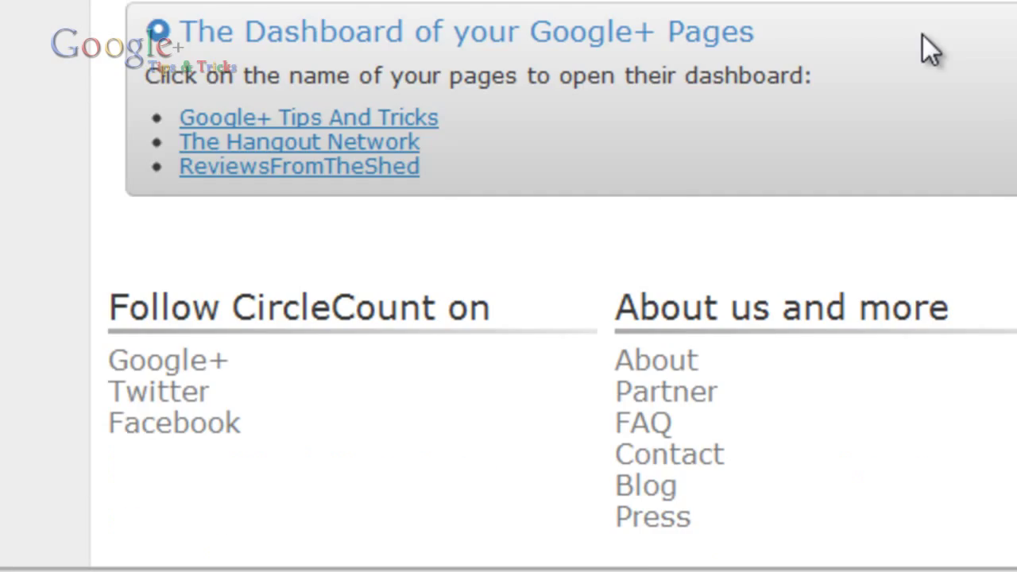
click(252, 168)
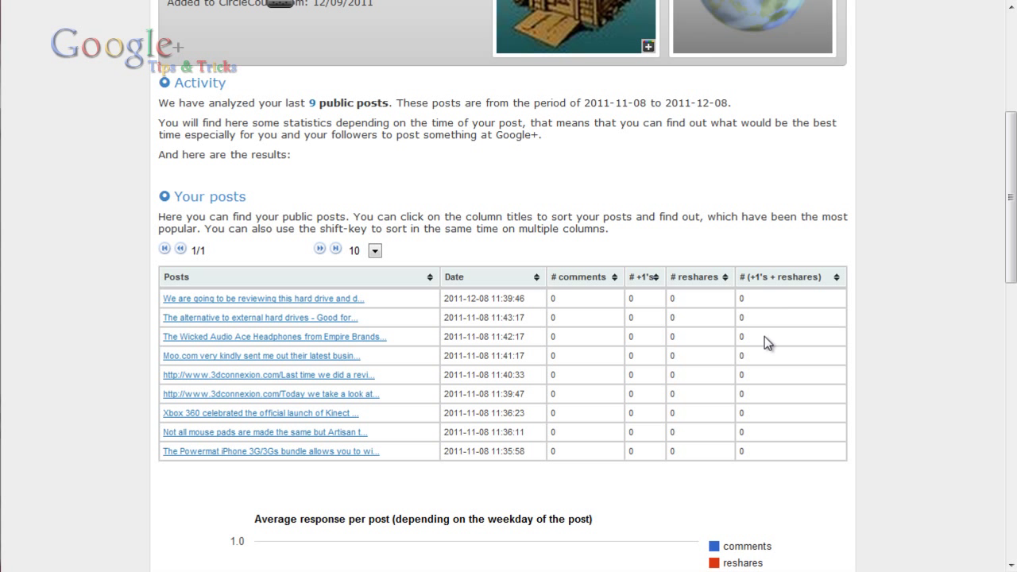
scroll(767, 318, down, 8)
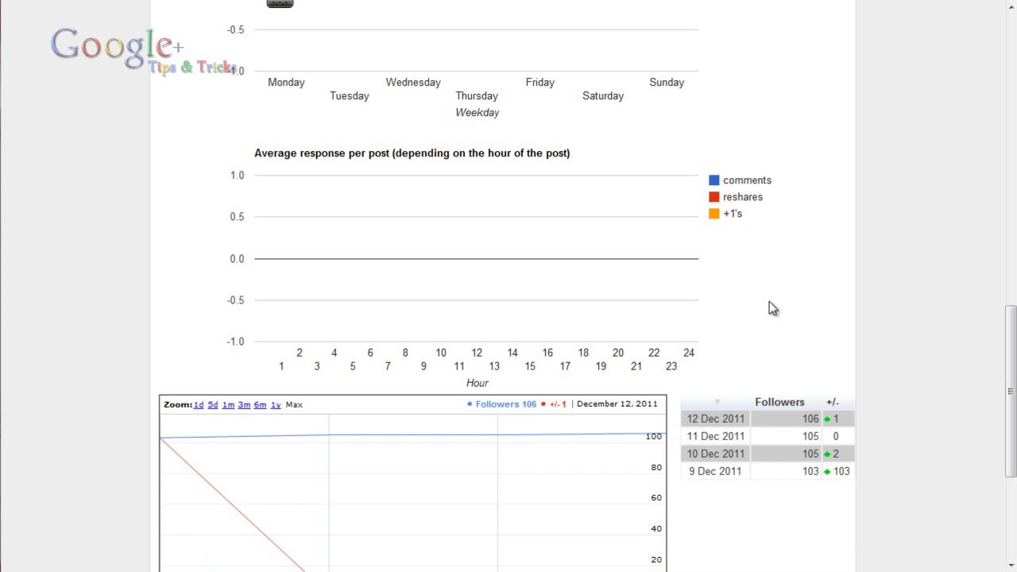
scroll(769, 301, down, 3)
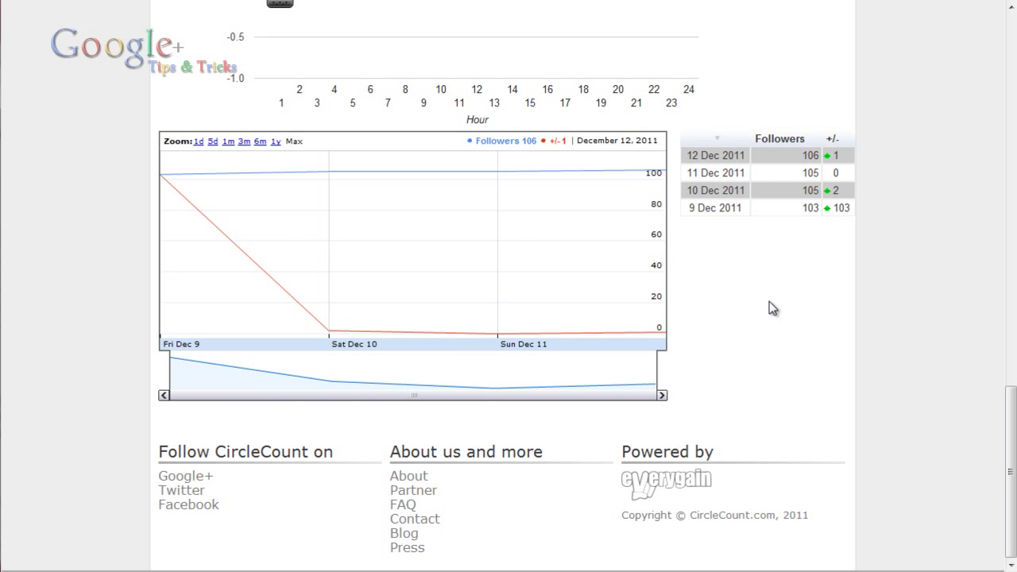
scroll(772, 356, up, 20)
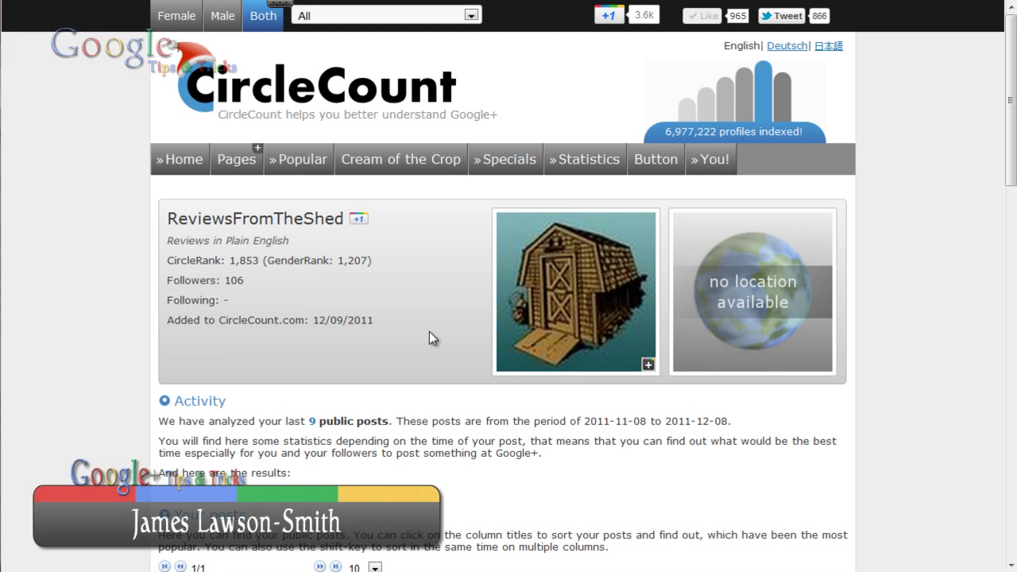